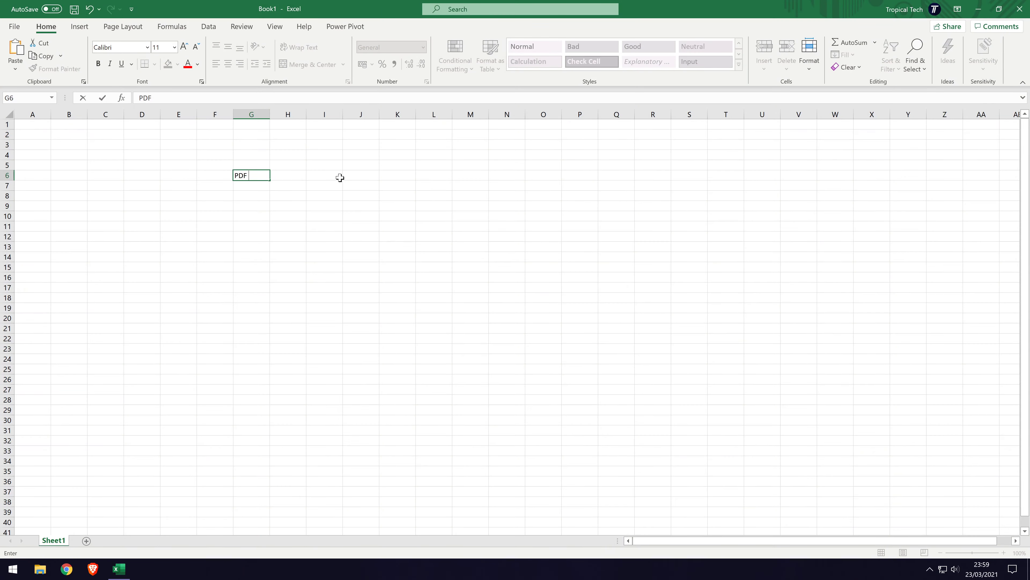
# Finish the 'PDF Test' label, paste copies until the sheet holds four, then open the File view
pyautogui.write('Test')
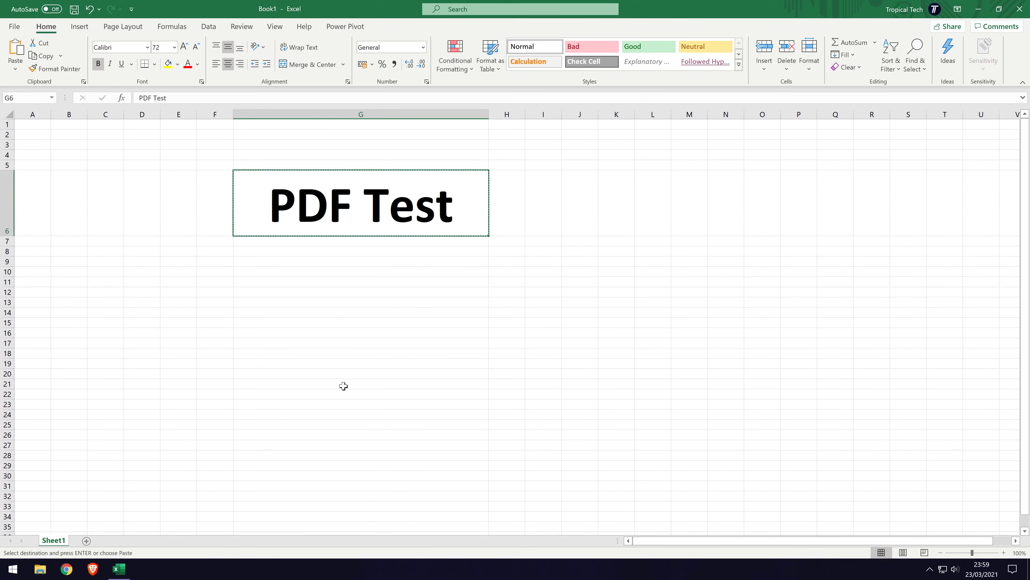
pyautogui.click(344, 386)
pyautogui.hotkey('ctrl', 'v')
pyautogui.click(799, 199)
pyautogui.hotkey('ctrl', 'v')
pyautogui.click(809, 361)
pyautogui.hotkey('ctrl', 'v')
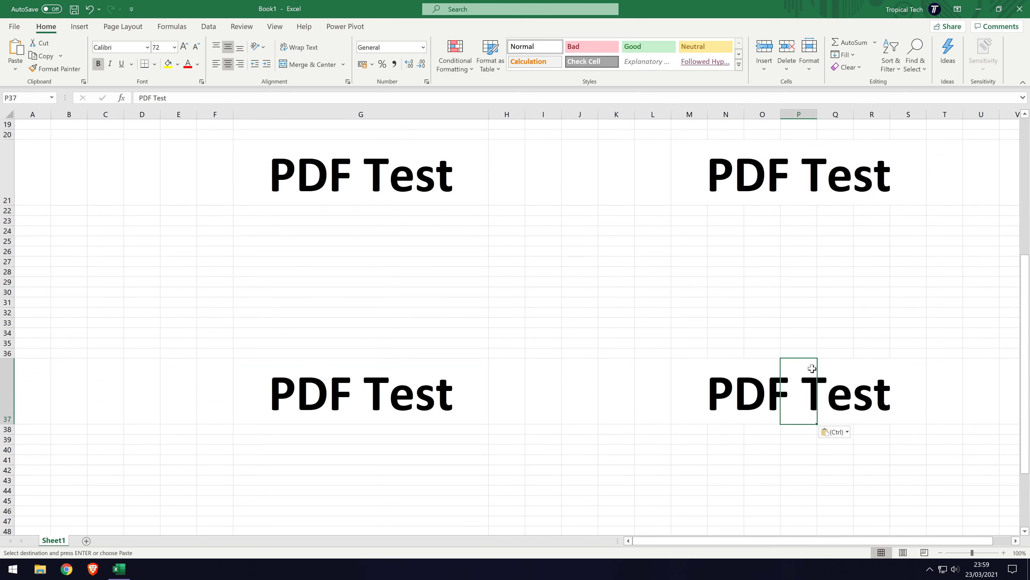
pyautogui.press('Escape')
pyautogui.click(361, 312)
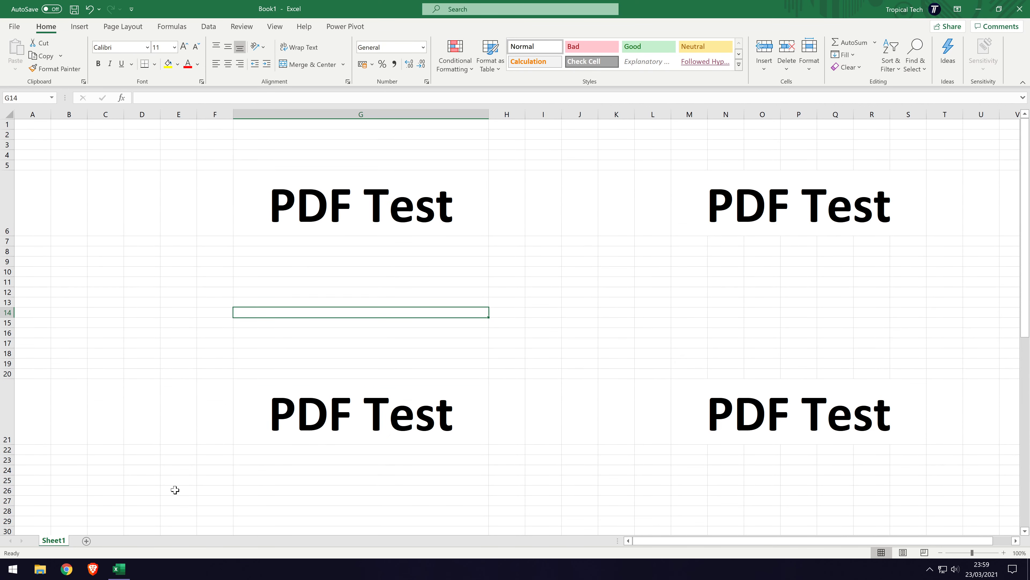
pyautogui.click(15, 27)
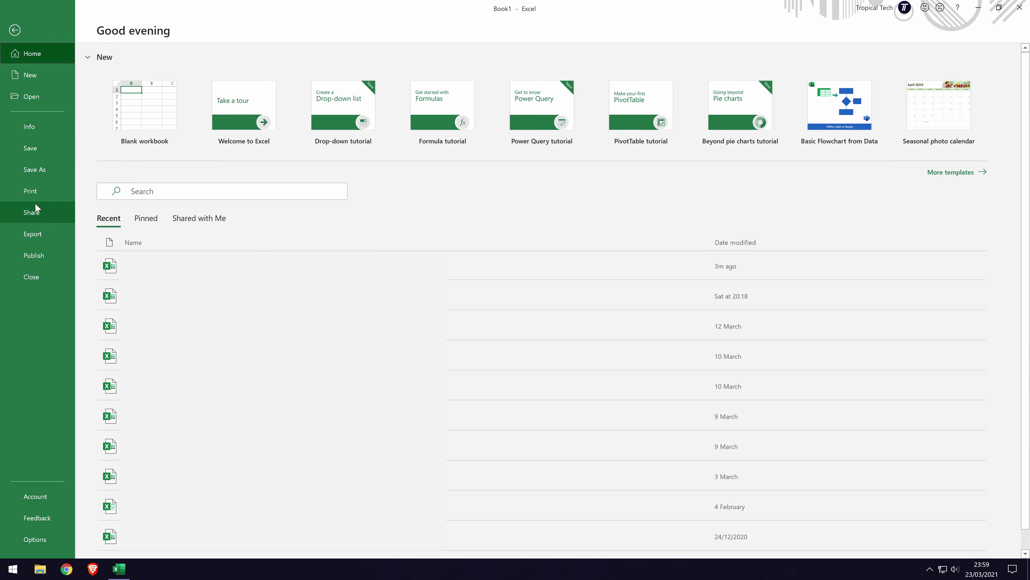
pyautogui.click(44, 189)
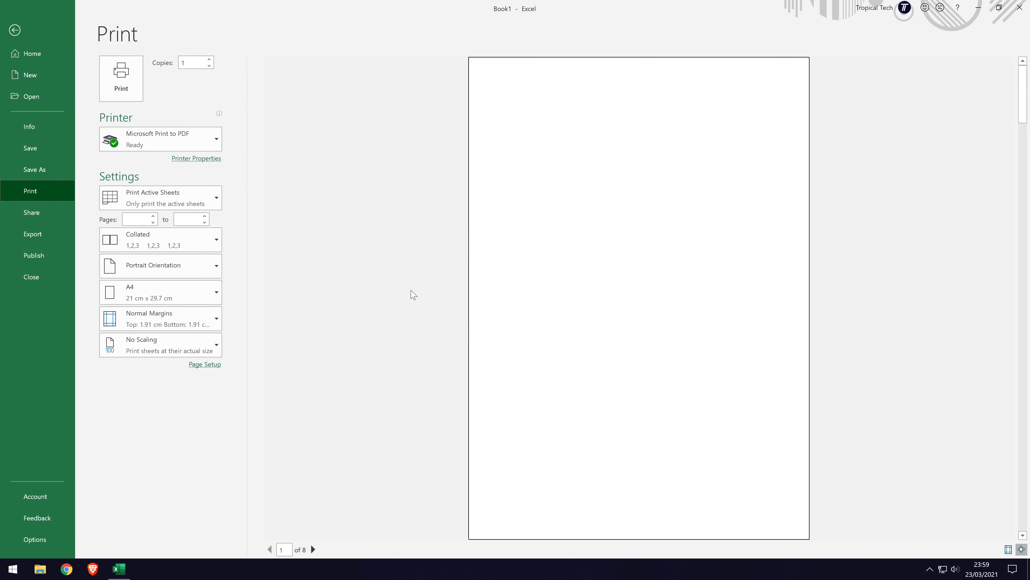
pyautogui.click(313, 550)
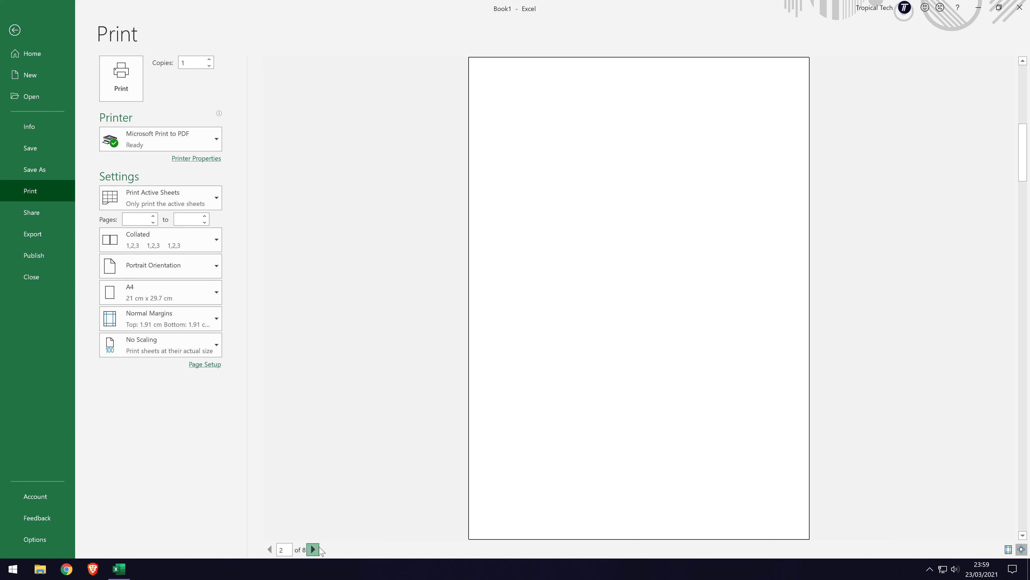
pyautogui.click(313, 549)
pyautogui.click(269, 549)
pyautogui.click(269, 549)
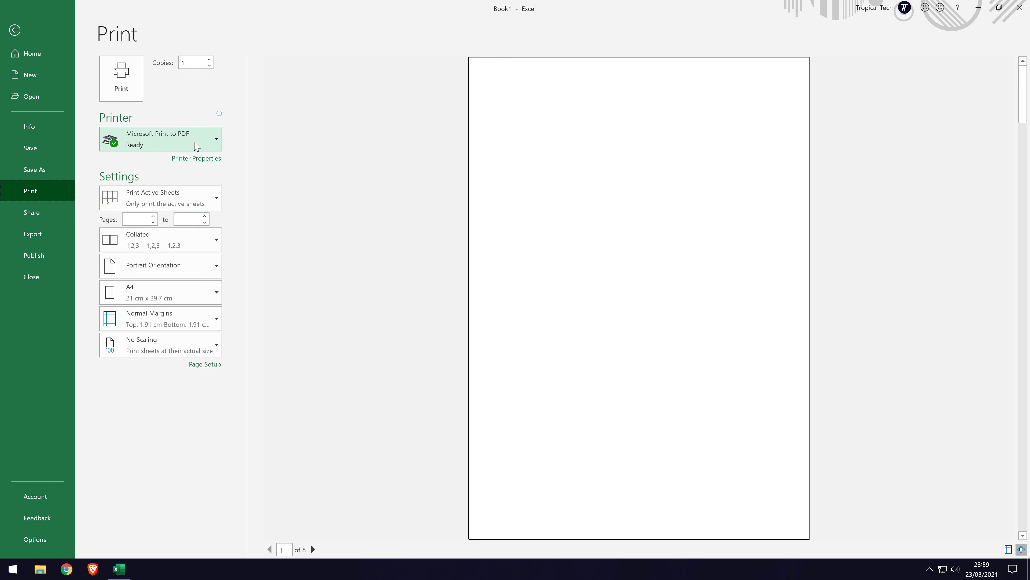
pyautogui.click(177, 139)
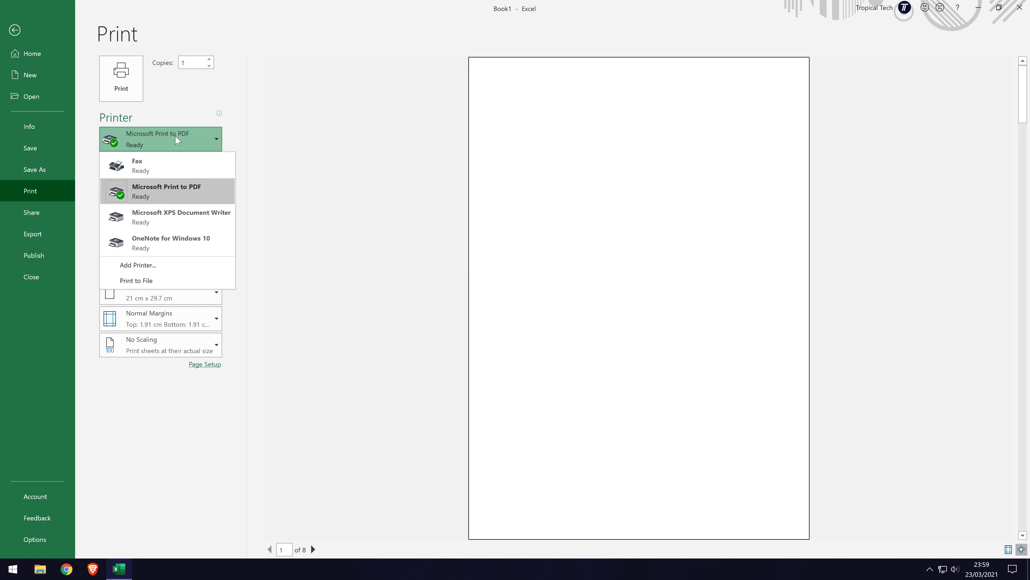
pyautogui.click(190, 195)
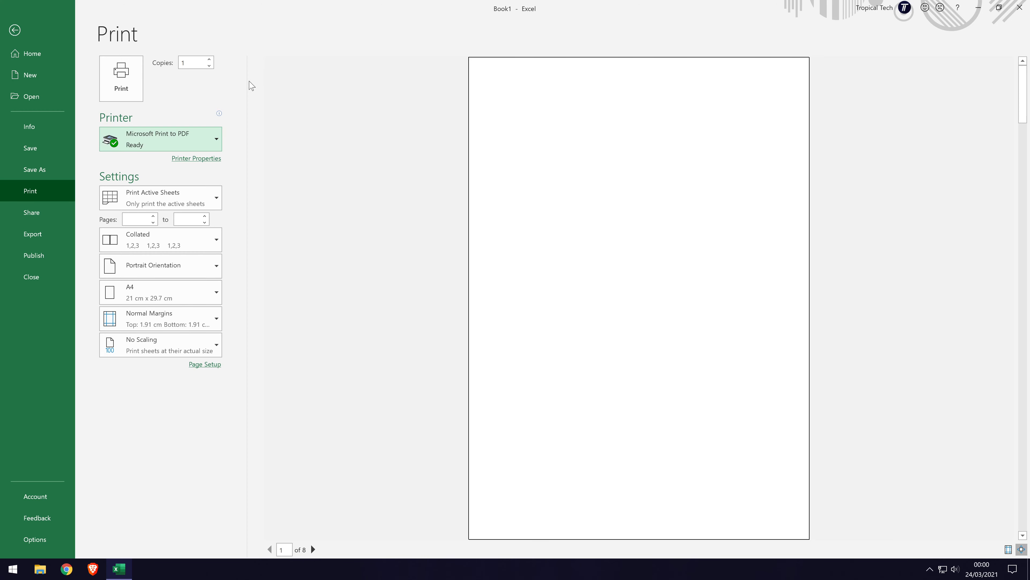
# Try the Fit Sheet, Fit All Columns and Fit All Rows scaling options, then revert to actual size
pyautogui.click(170, 344)
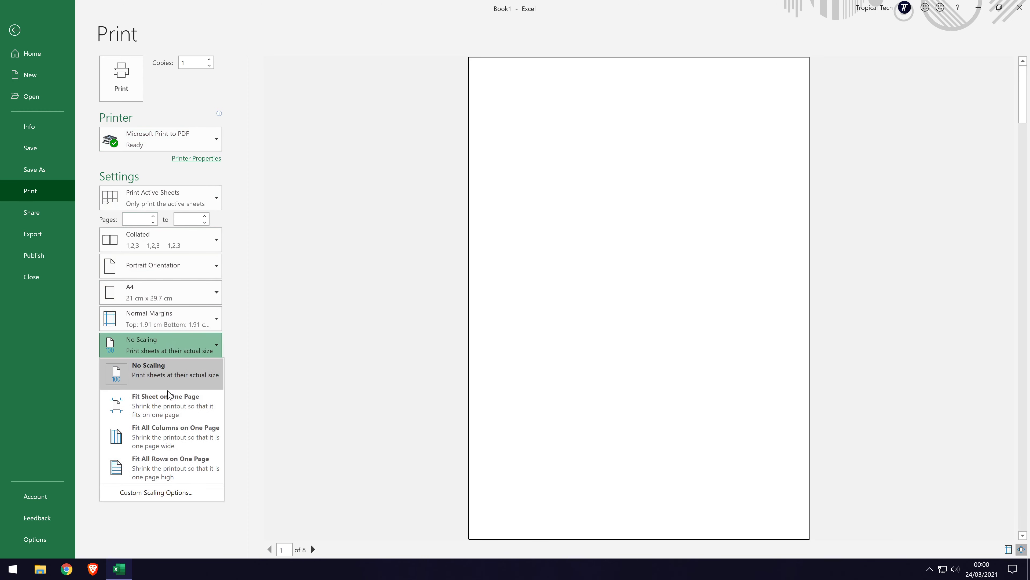
pyautogui.click(170, 403)
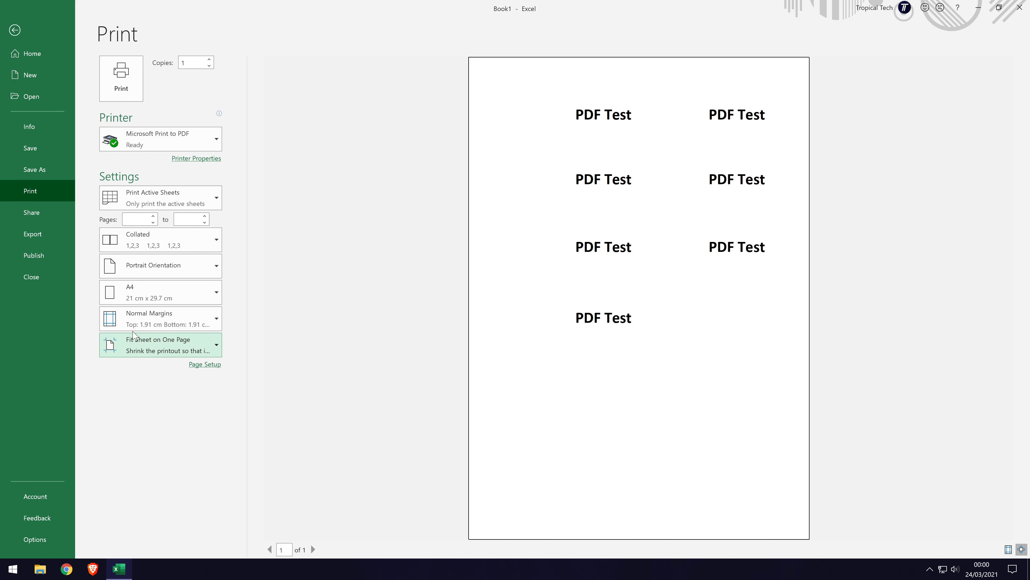
pyautogui.click(134, 343)
pyautogui.click(150, 430)
pyautogui.click(168, 356)
pyautogui.click(152, 460)
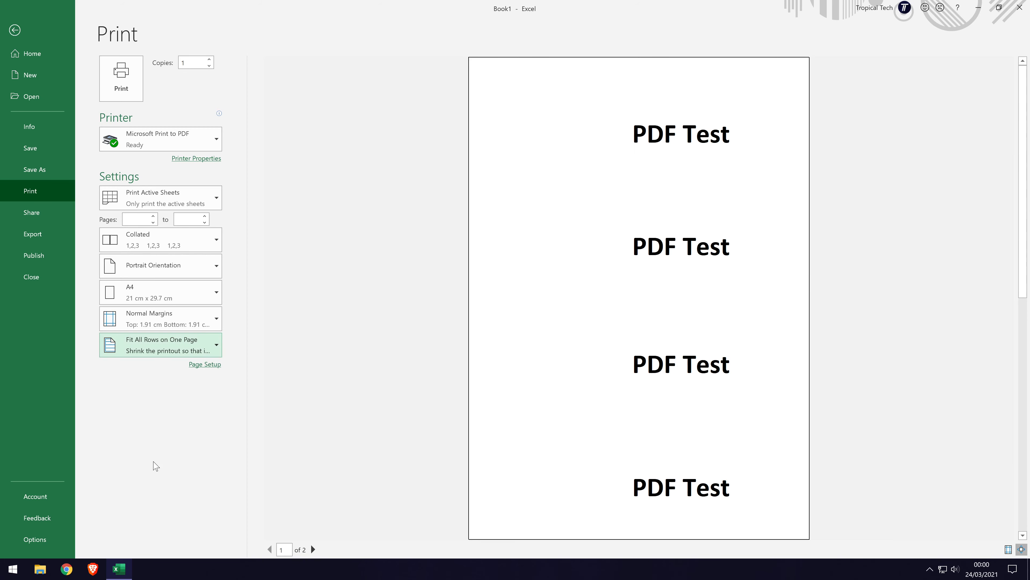
pyautogui.click(164, 352)
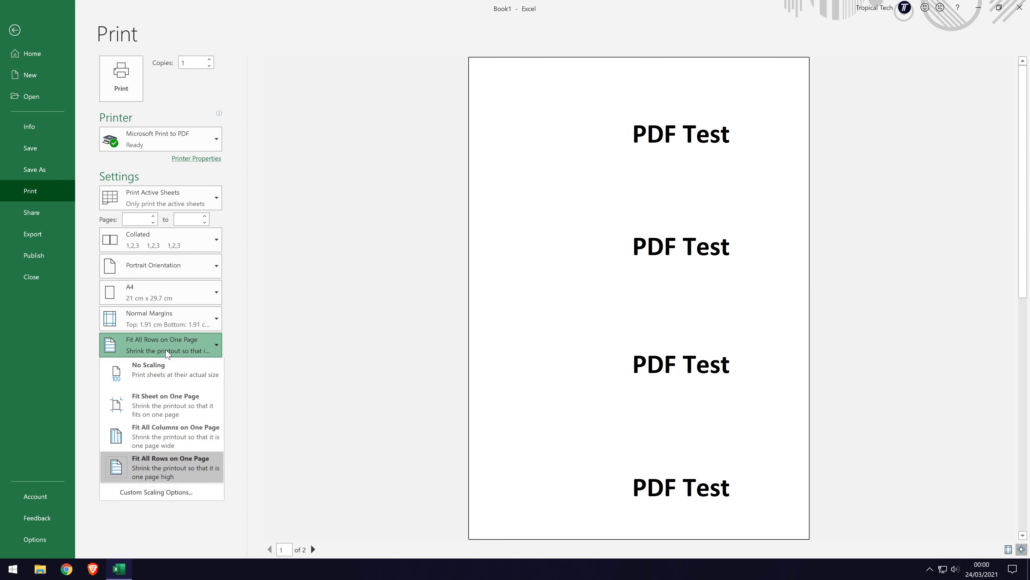
pyautogui.click(159, 370)
# Page through the preview, settle on Fit Sheet on One Page, and return to the worksheet
pyautogui.click(313, 549)
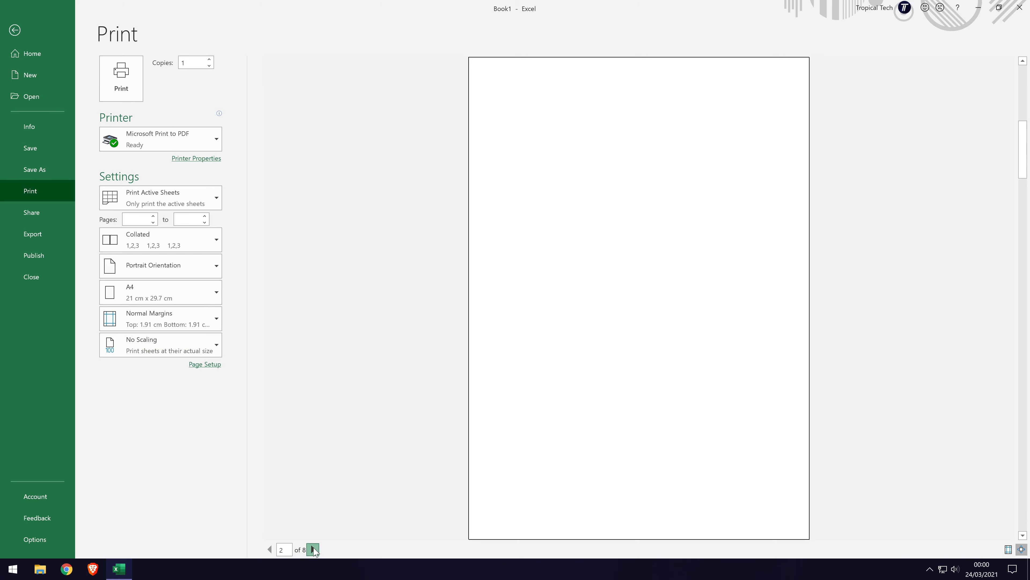
pyautogui.click(313, 549)
pyautogui.click(129, 330)
pyautogui.click(134, 345)
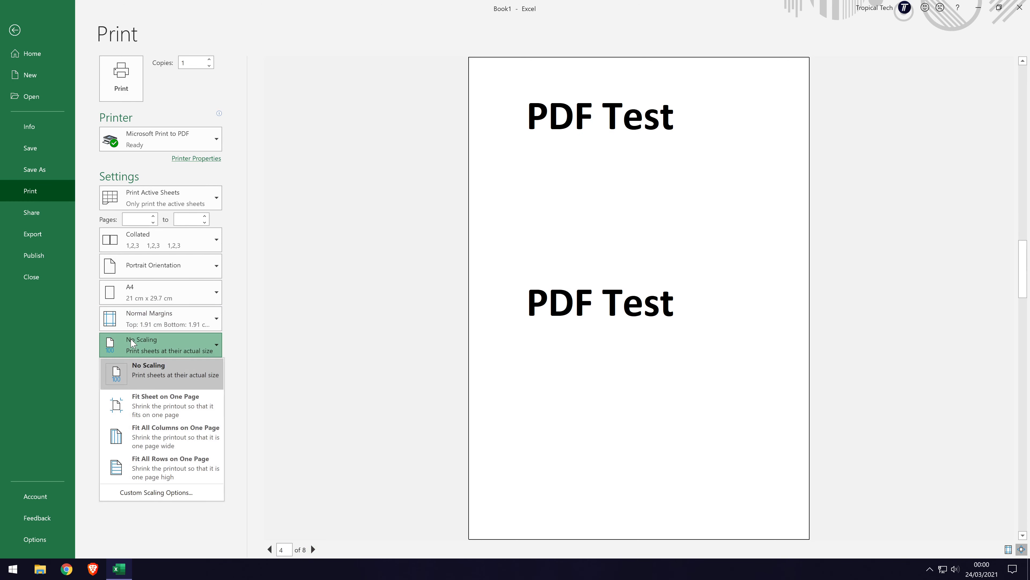
pyautogui.click(167, 414)
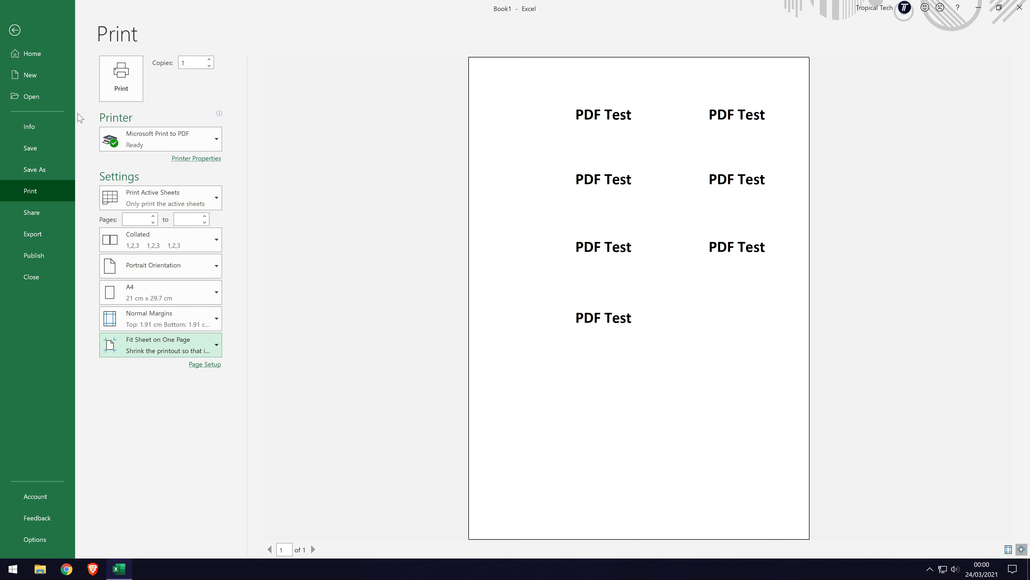
pyautogui.click(14, 30)
# Set A1:G21 around the two left-hand labels as the print area and preview the one-page print-out
pyautogui.click(357, 202)
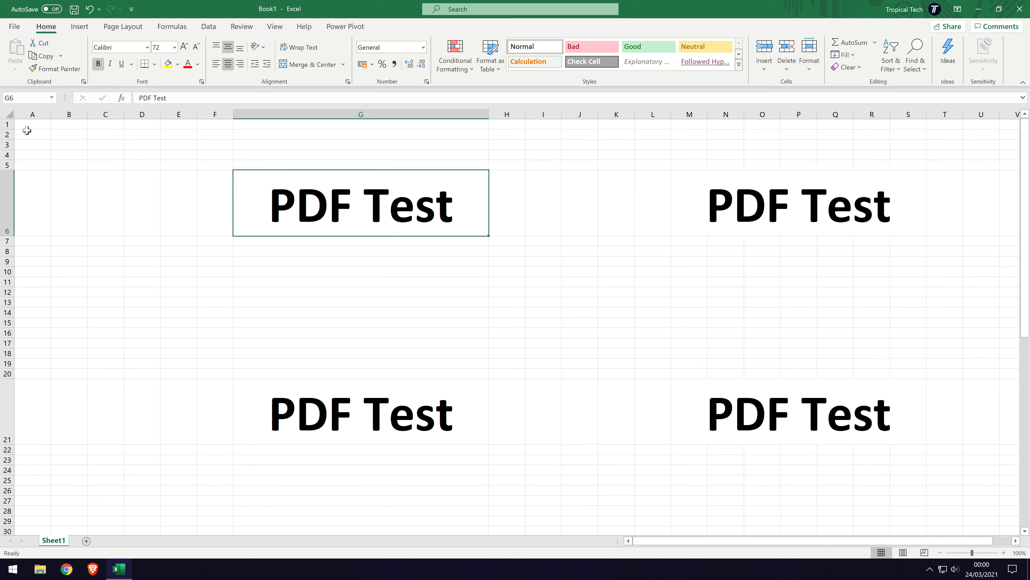
pyautogui.moveTo(25, 125); pyautogui.dragTo(525, 524)
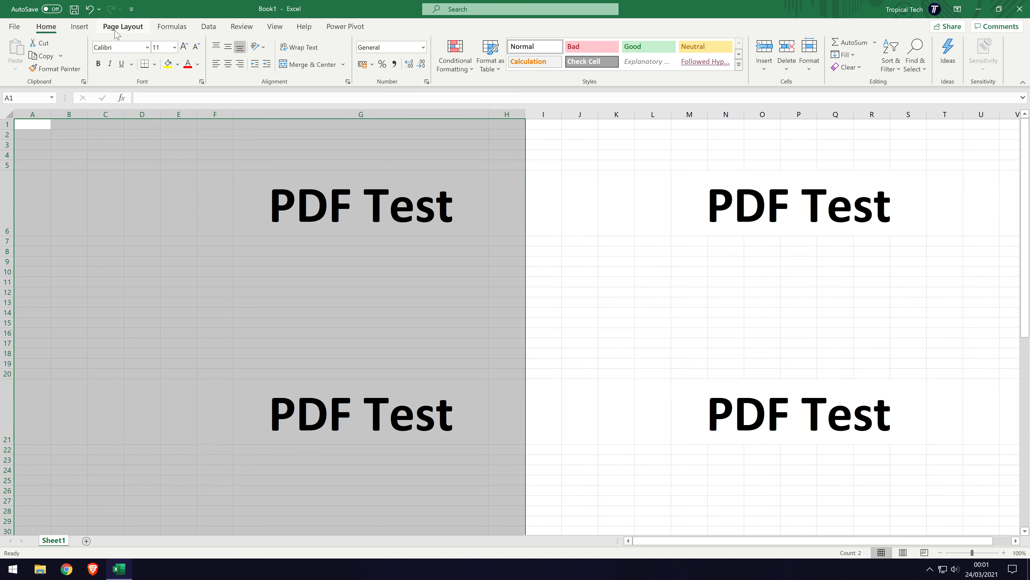
pyautogui.click(125, 29)
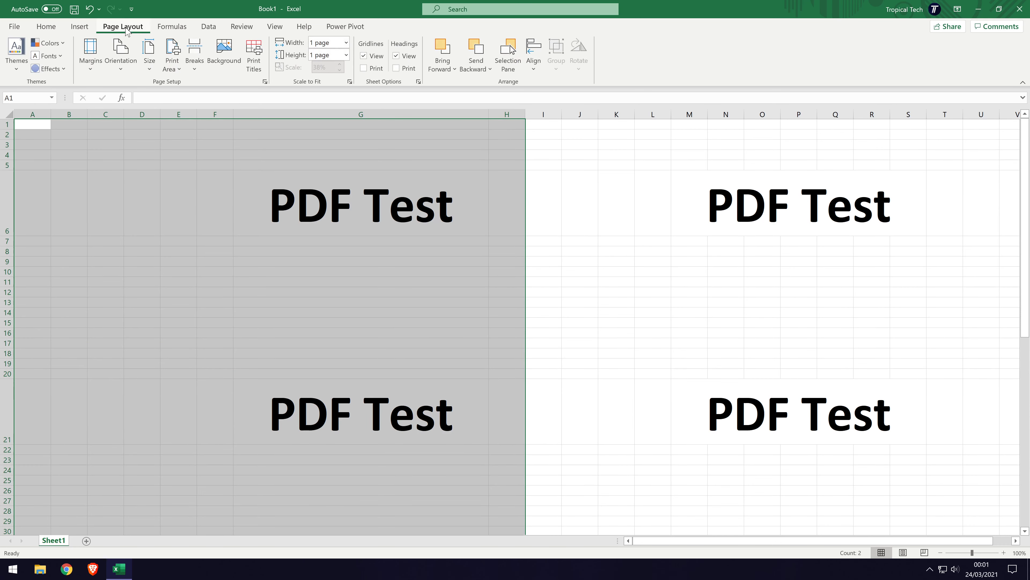
pyautogui.click(173, 64)
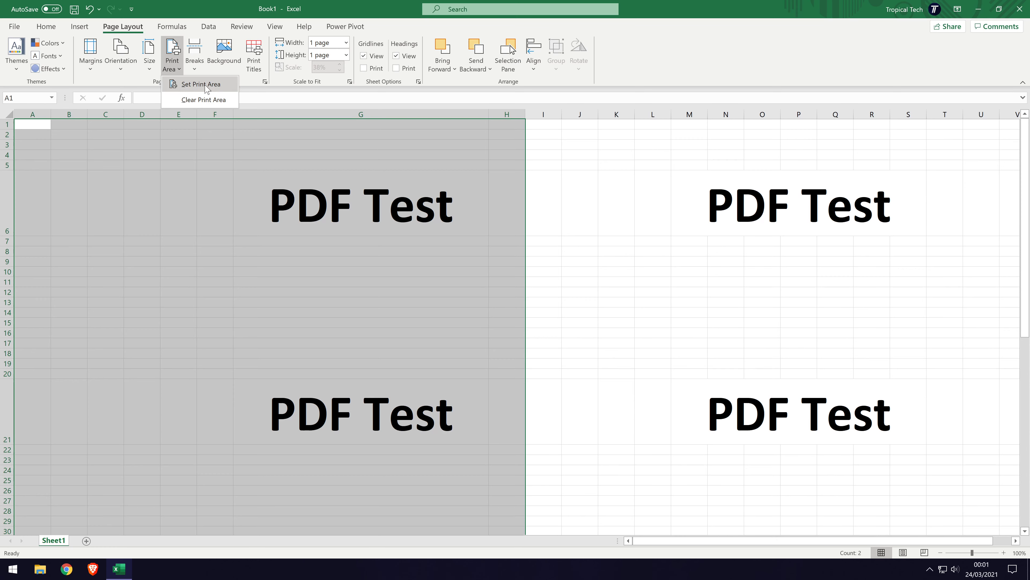
pyautogui.click(183, 85)
pyautogui.click(610, 244)
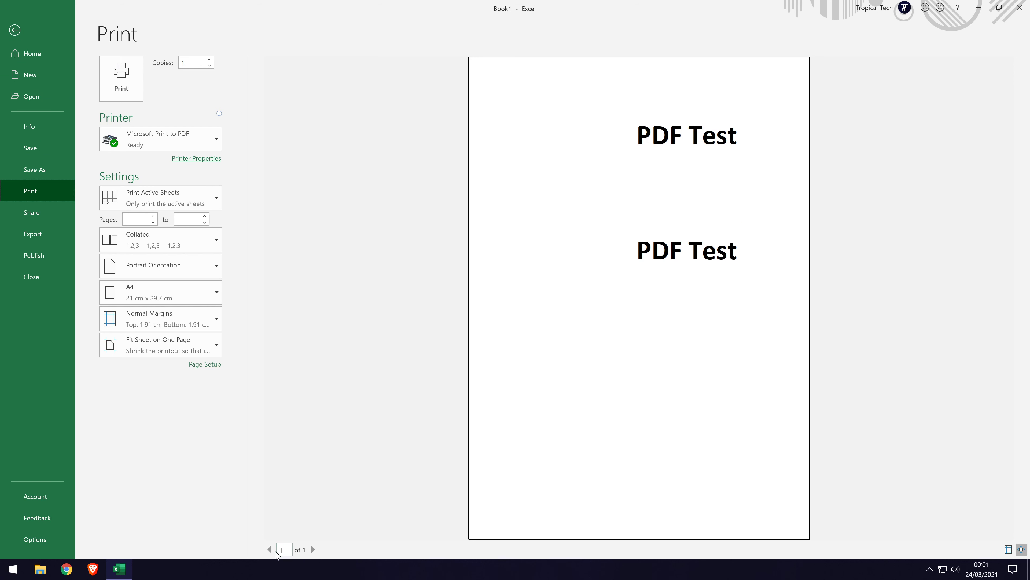
pyautogui.click(14, 26)
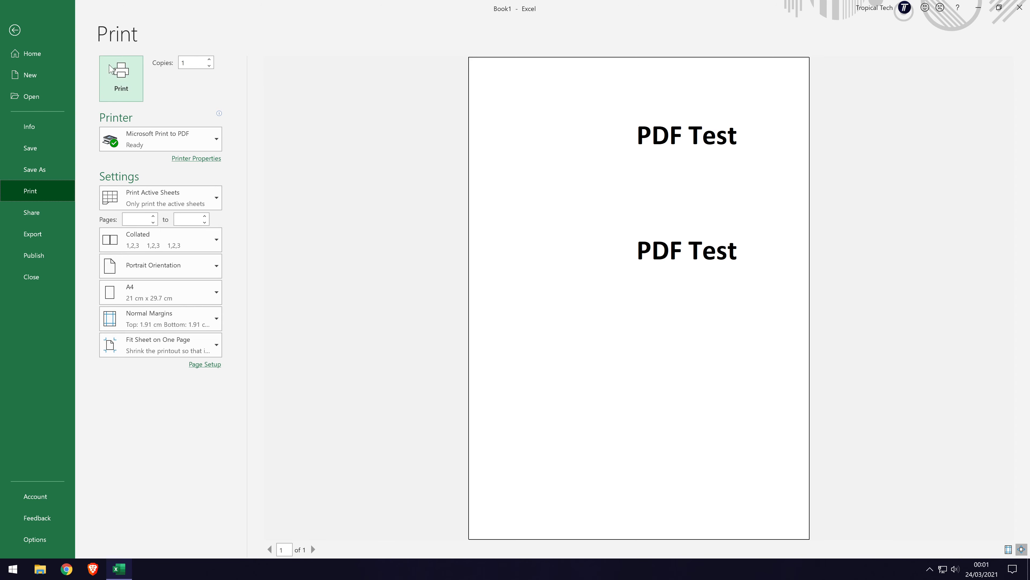
# Print the sheet to Microsoft Print to PDF
pyautogui.click(113, 71)
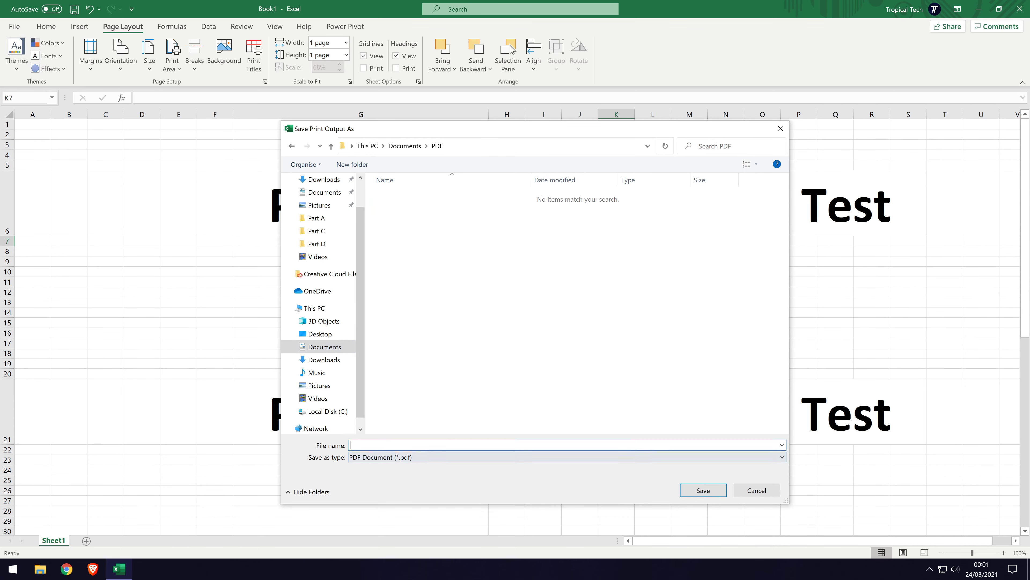
# Save the output as 'Microsoft Excel PDF' with file type PDF Document
pyautogui.write('Microsoft Excel PDF')
pyautogui.hotkey('ctrl', 'a')
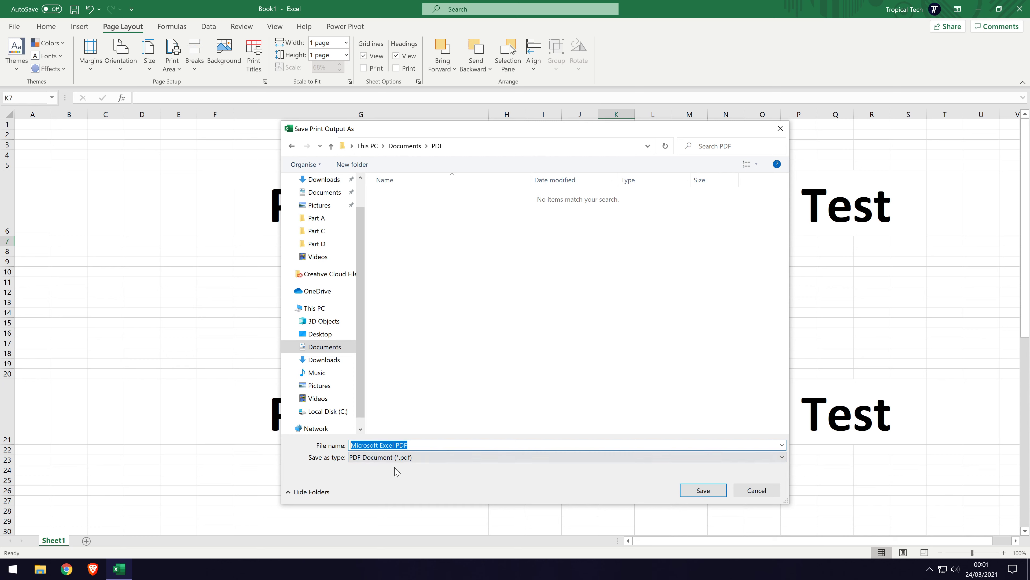
pyautogui.click(398, 457)
pyautogui.click(365, 466)
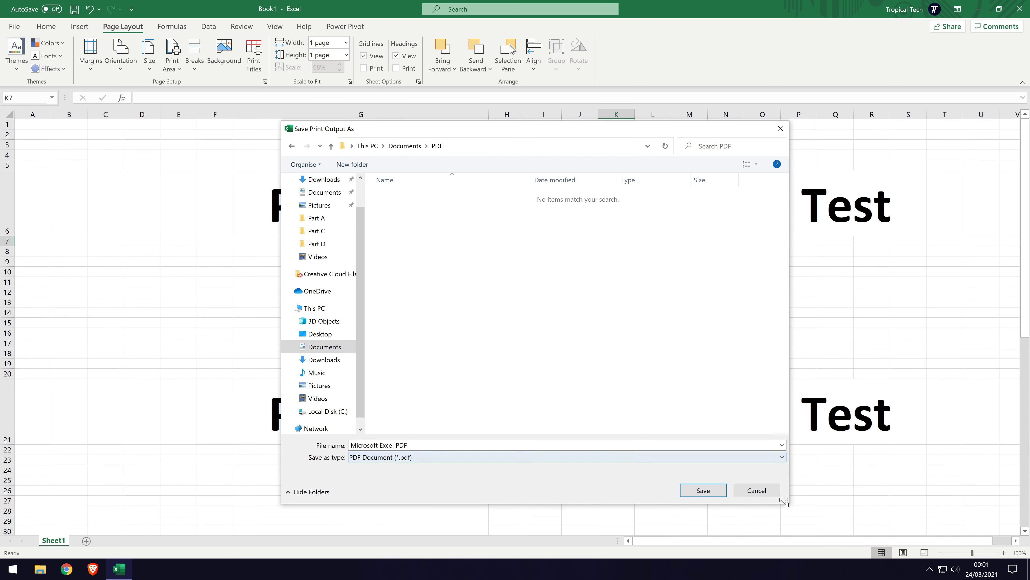
pyautogui.click(706, 491)
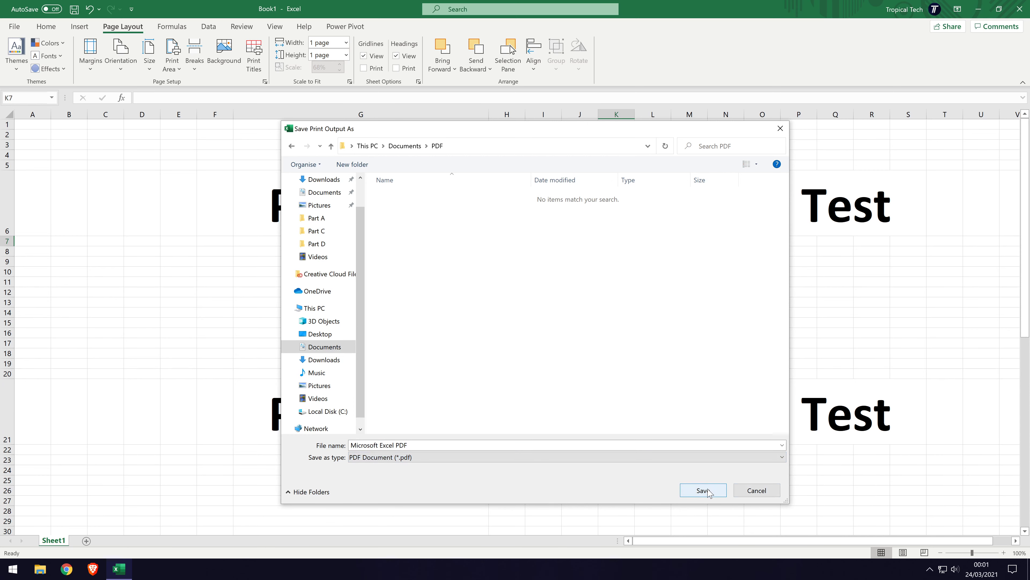